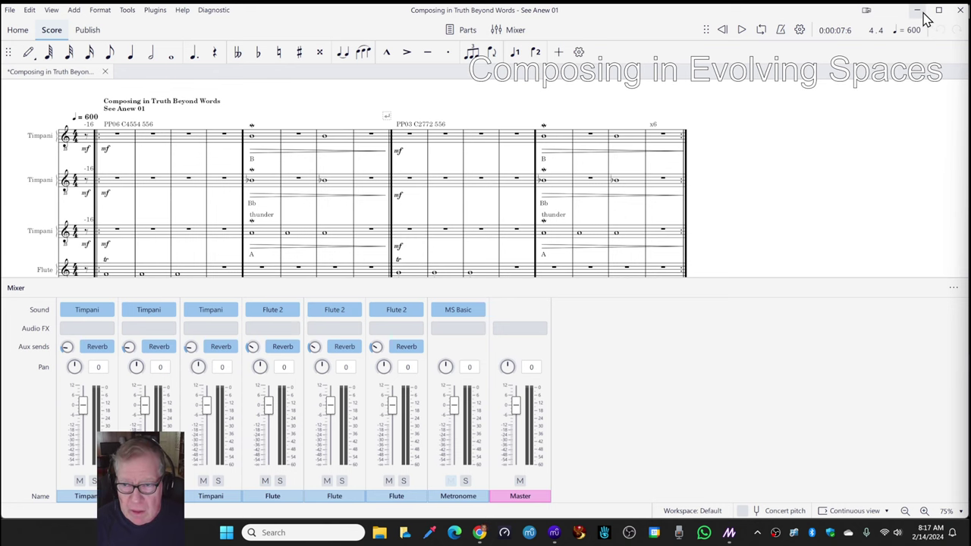
Minimize MuseScore and preview the split, composite and OVERLAY scenes in turn
{"action": "left_click", "coordinate": [919, 11]}
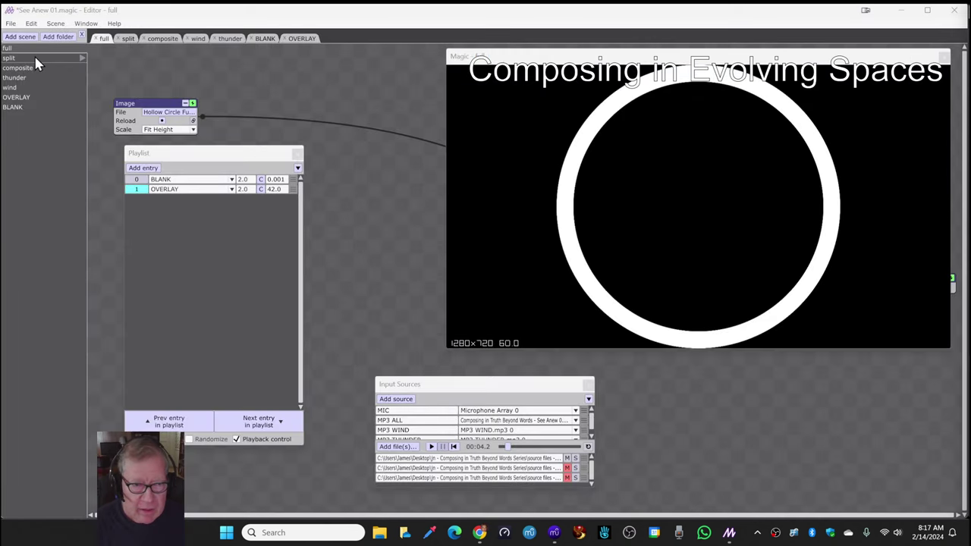
{"action": "left_click", "coordinate": [128, 39]}
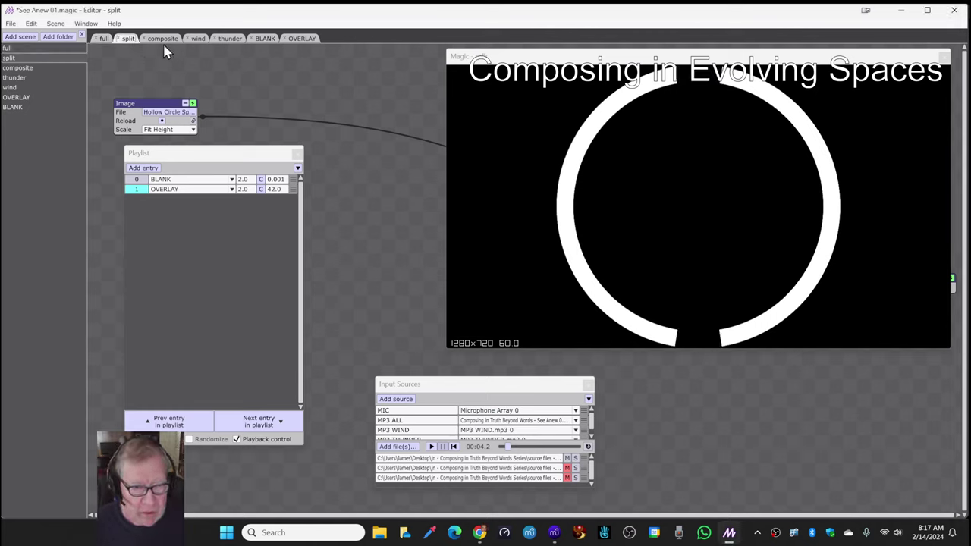
{"action": "left_click", "coordinate": [164, 39]}
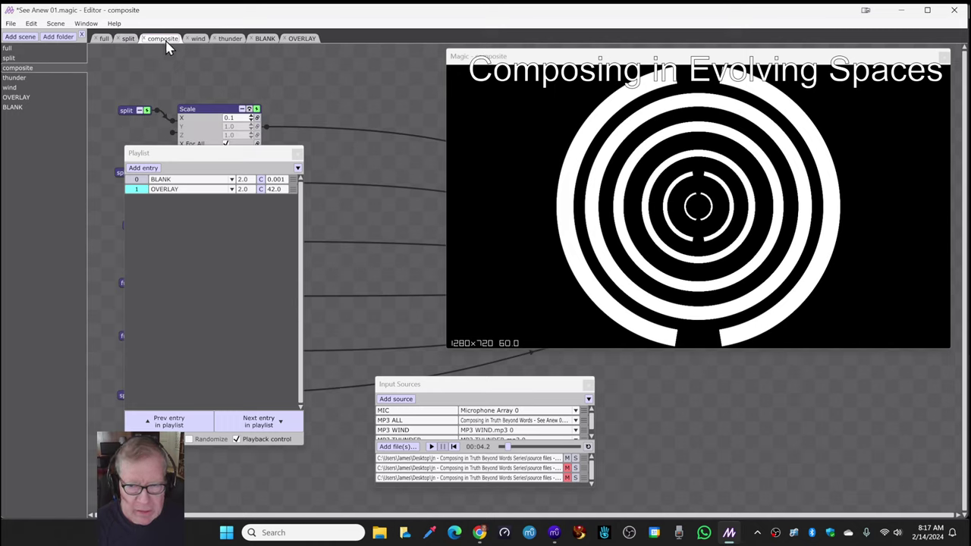
{"action": "left_click", "coordinate": [297, 40]}
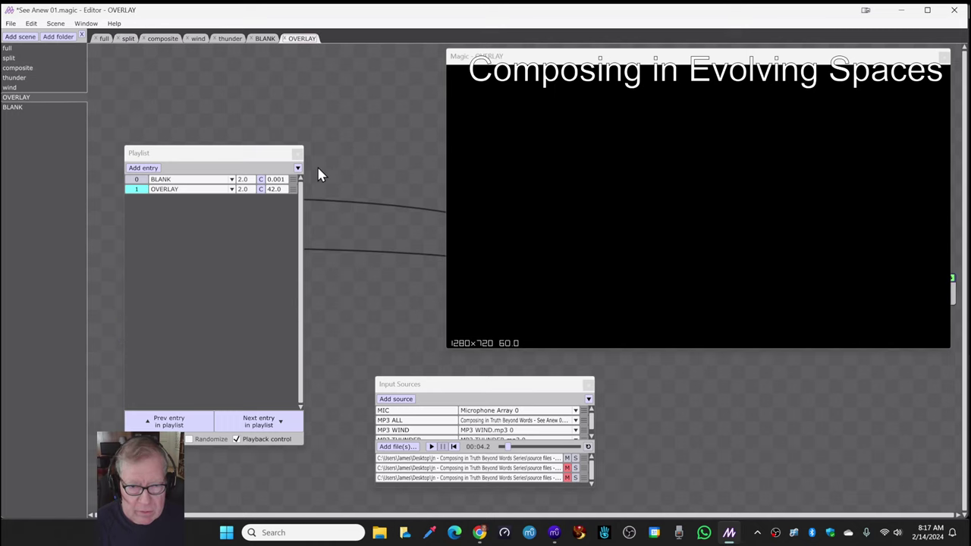
Play the OVERLAY animation briefly, then bring up the Stream Log spreadsheet
{"action": "key", "text": "space"}
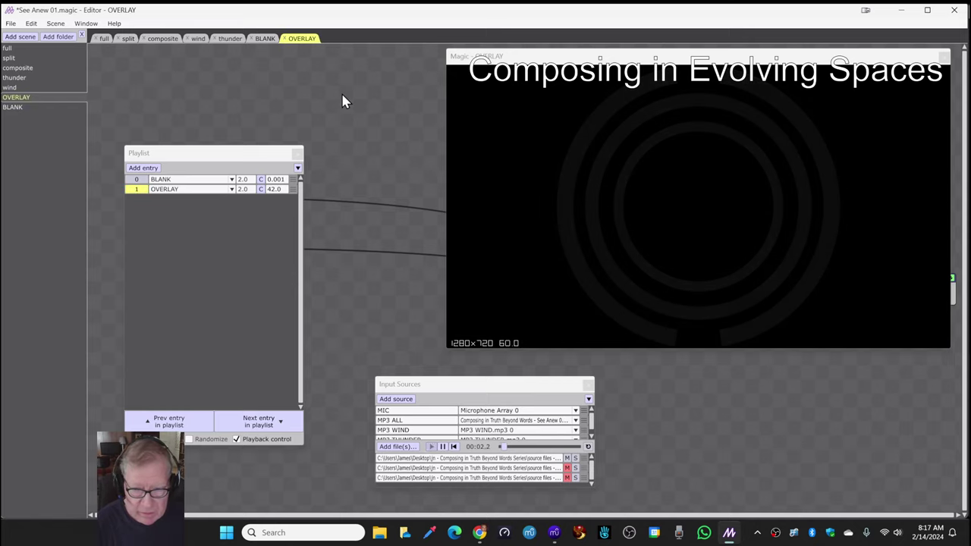
{"action": "key", "text": "space"}
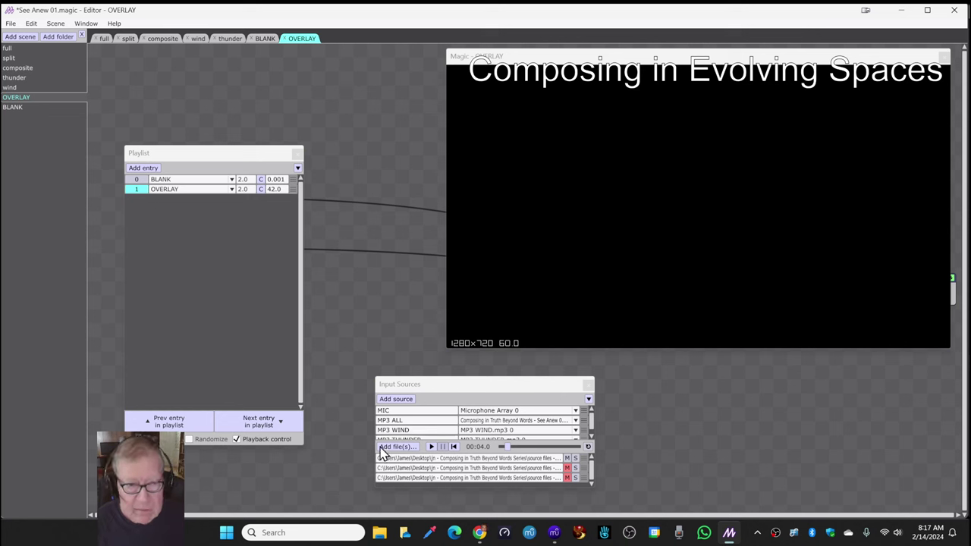
{"action": "left_click", "coordinate": [479, 533]}
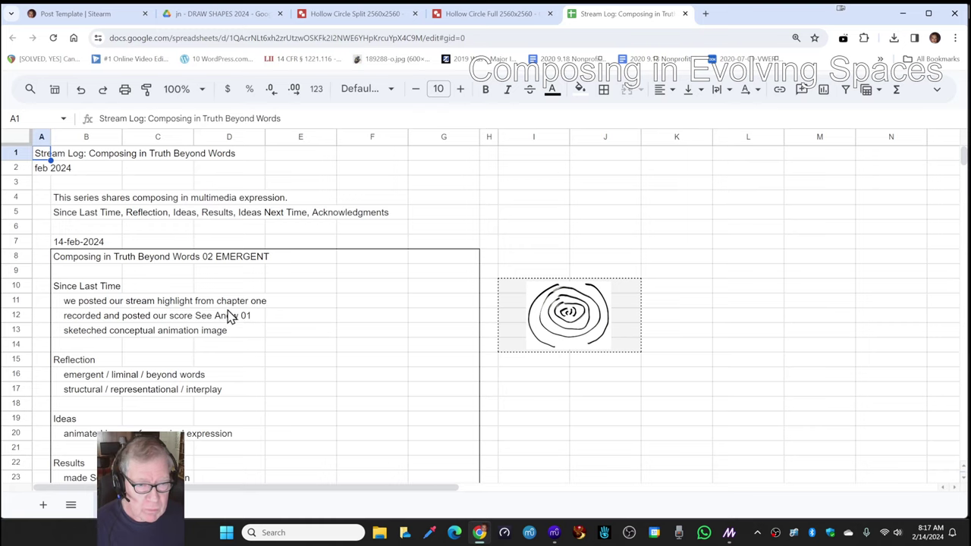
{"action": "left_click", "coordinate": [87, 303]}
{"action": "scroll", "coordinate": [89, 322], "scroll_direction": "down", "scroll_amount": 1}
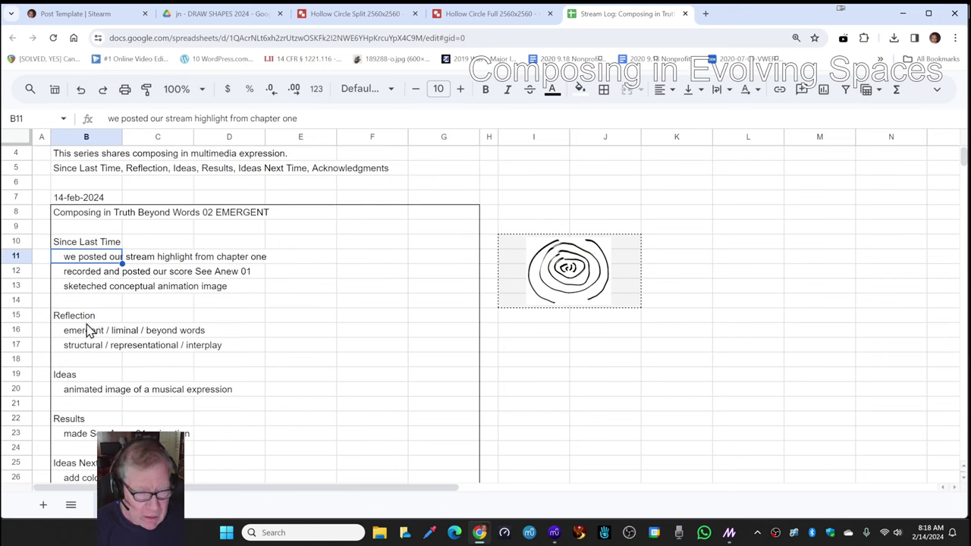
{"action": "left_click", "coordinate": [86, 334]}
{"action": "left_click", "coordinate": [82, 351]}
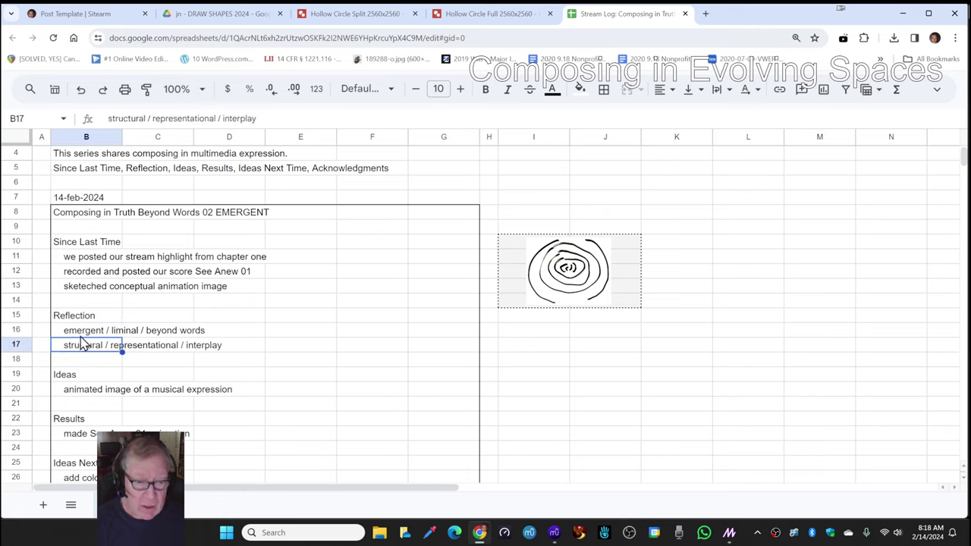
{"action": "scroll", "coordinate": [83, 358], "scroll_direction": "down", "scroll_amount": 1}
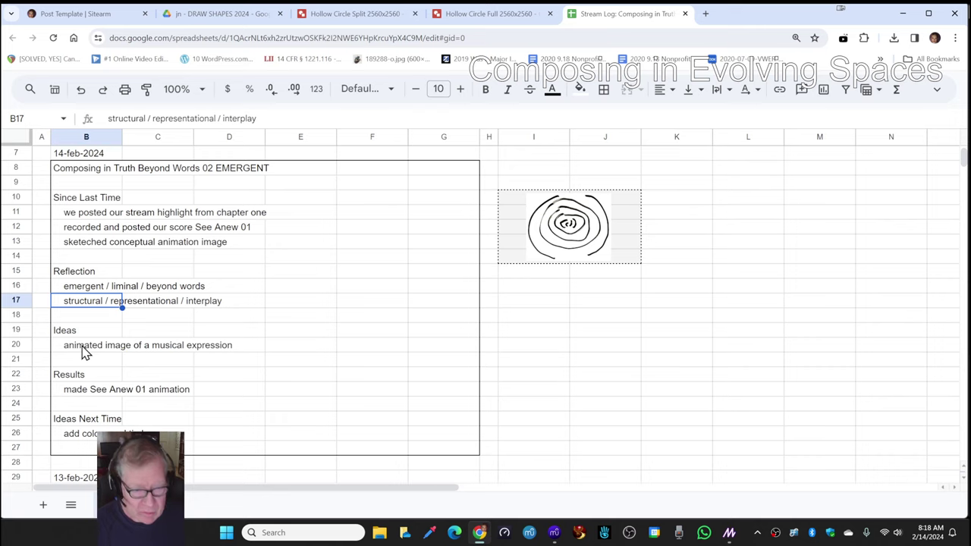
{"action": "left_click", "coordinate": [86, 391]}
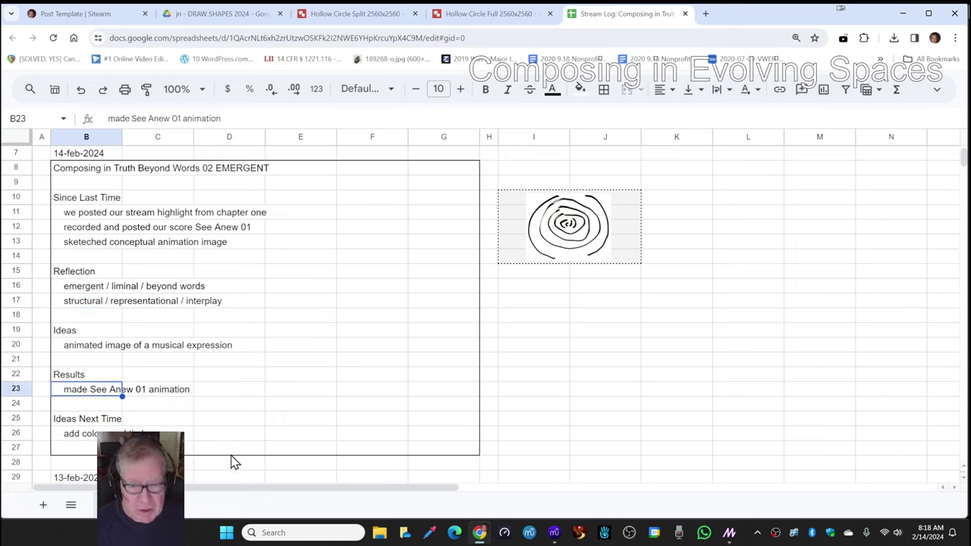
Back in Magic, drag the output preview left and play OVERLAY with audio until BLANK
{"action": "left_click", "coordinate": [728, 534]}
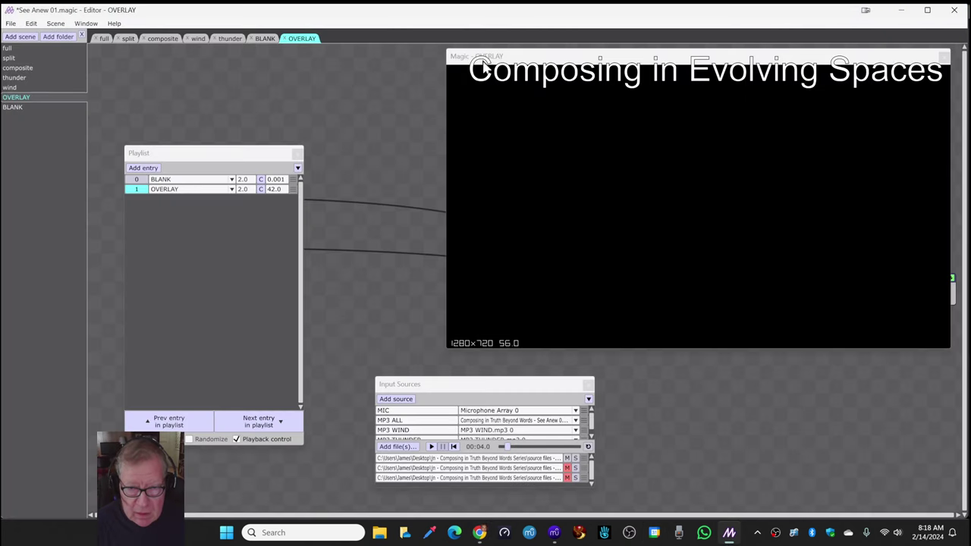
{"action": "left_click_drag", "start_coordinate": [482, 67], "coordinate": [251, 104]}
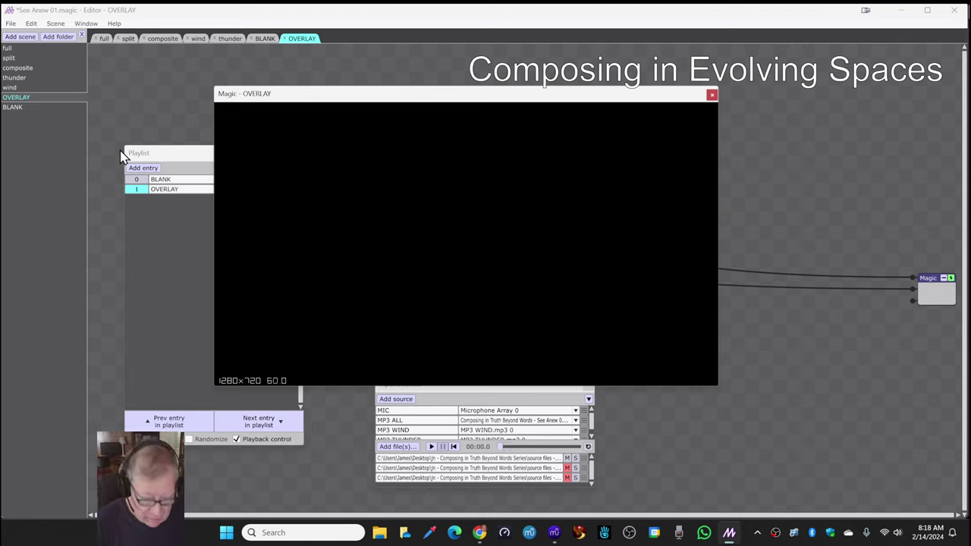
{"action": "key", "text": "space"}
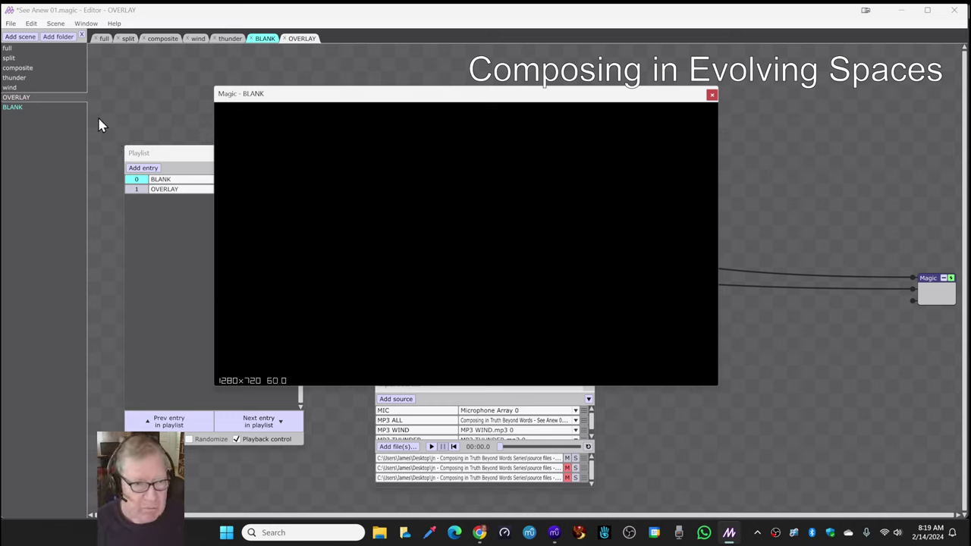
Show the composite scene's split rings via the wind tab, then scroll the Stream Log spreadsheet
{"action": "left_click", "coordinate": [195, 39]}
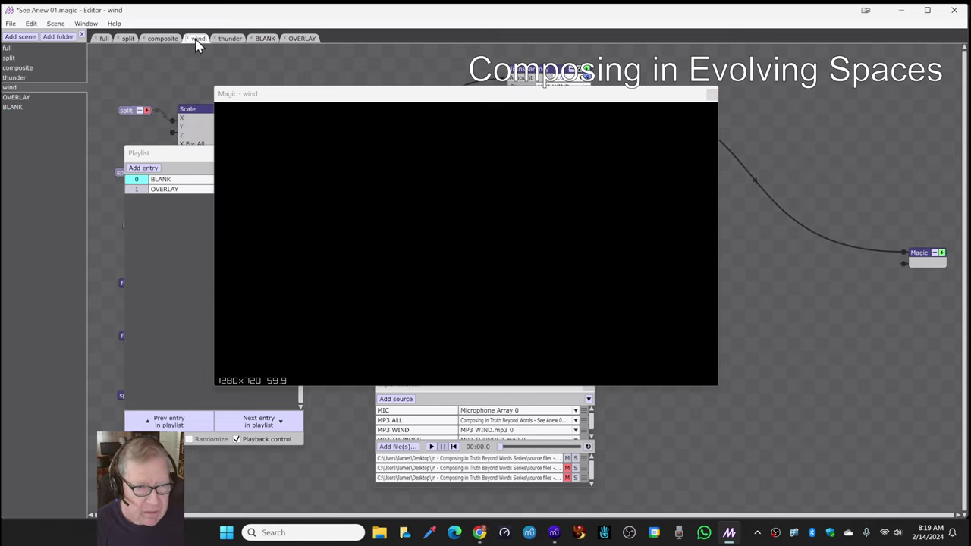
{"action": "left_click", "coordinate": [164, 39]}
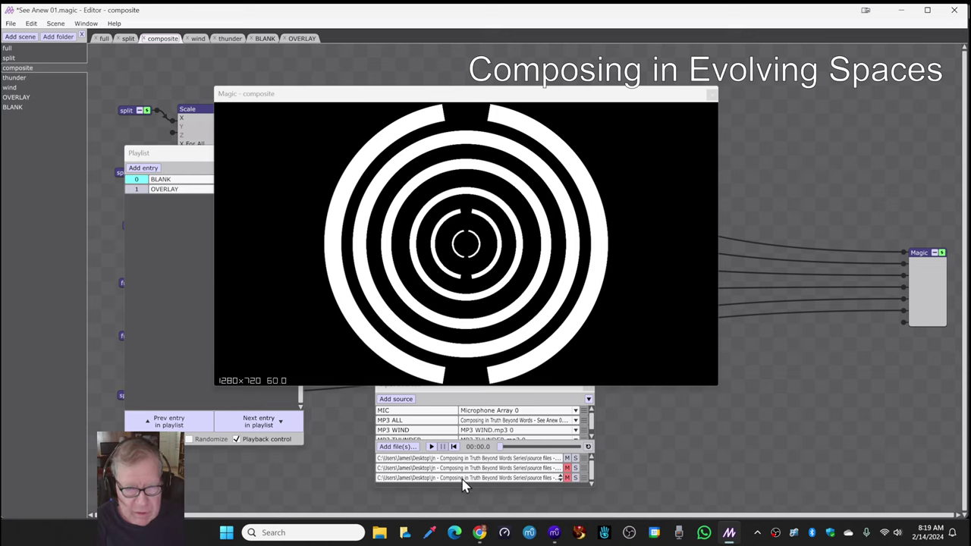
{"action": "left_click", "coordinate": [478, 535]}
{"action": "scroll", "coordinate": [561, 292], "scroll_direction": "down", "scroll_amount": 5}
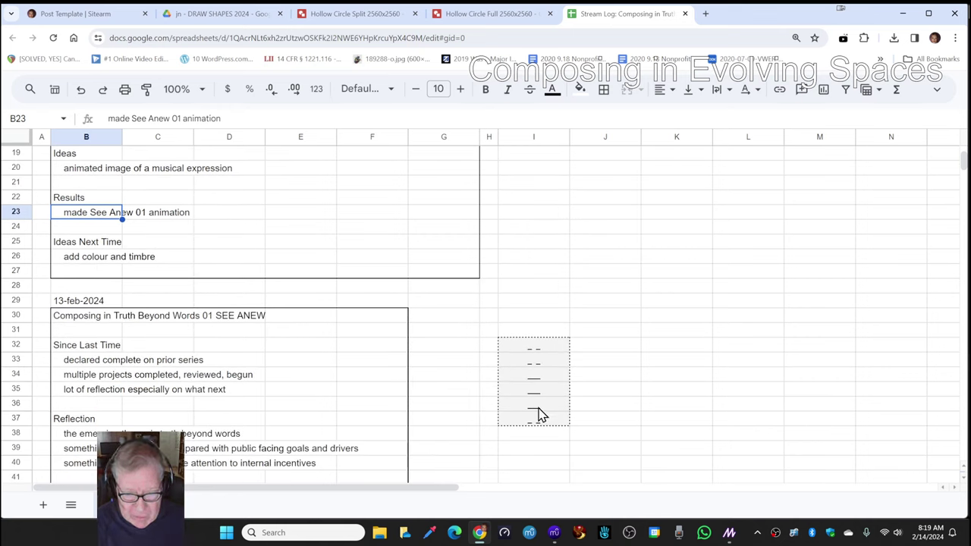
{"action": "scroll", "coordinate": [537, 413], "scroll_direction": "up", "scroll_amount": 2}
{"action": "scroll", "coordinate": [538, 412], "scroll_direction": "up", "scroll_amount": 2}
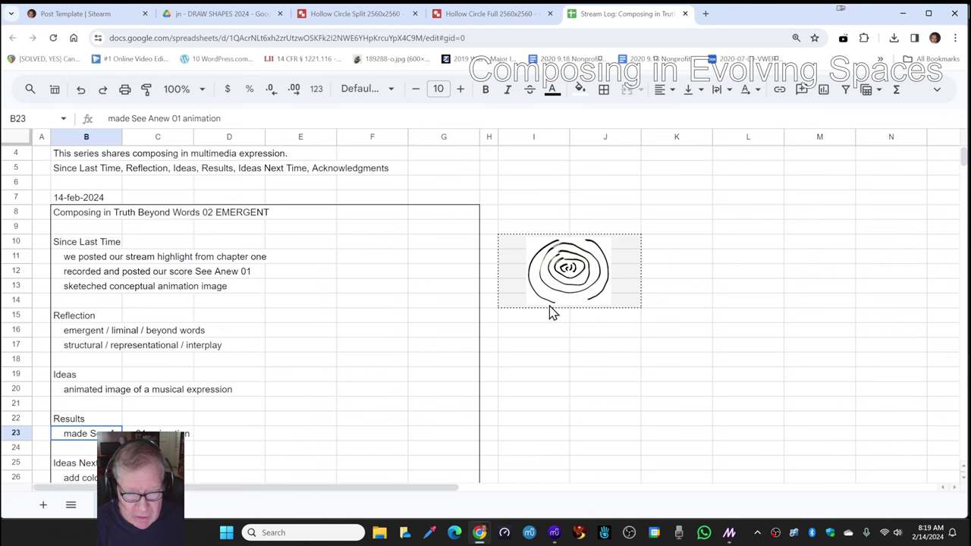
{"action": "scroll", "coordinate": [553, 307], "scroll_direction": "down", "scroll_amount": 3}
{"action": "scroll", "coordinate": [553, 309], "scroll_direction": "up", "scroll_amount": 1}
{"action": "scroll", "coordinate": [552, 309], "scroll_direction": "up", "scroll_amount": 3}
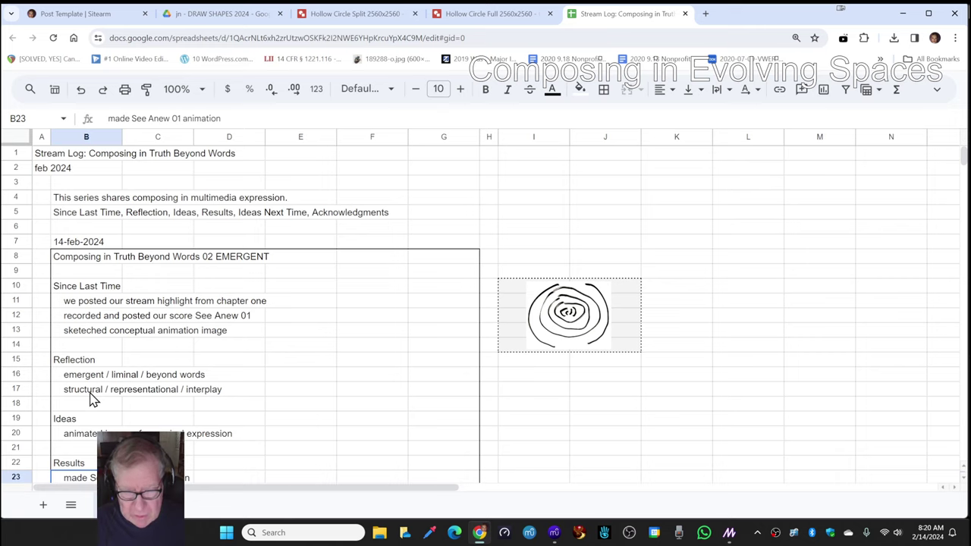
{"action": "left_click", "coordinate": [92, 395]}
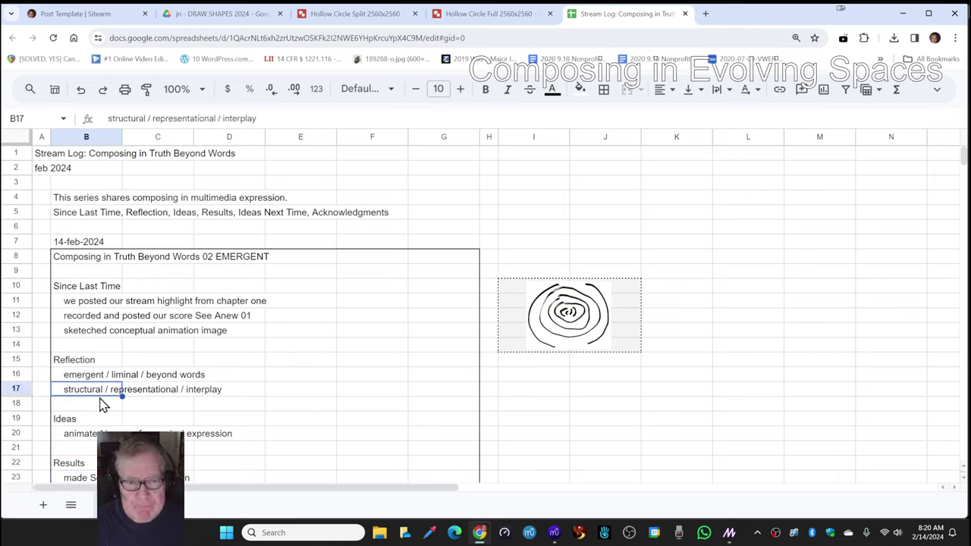
{"action": "scroll", "coordinate": [103, 405], "scroll_direction": "down", "scroll_amount": 2}
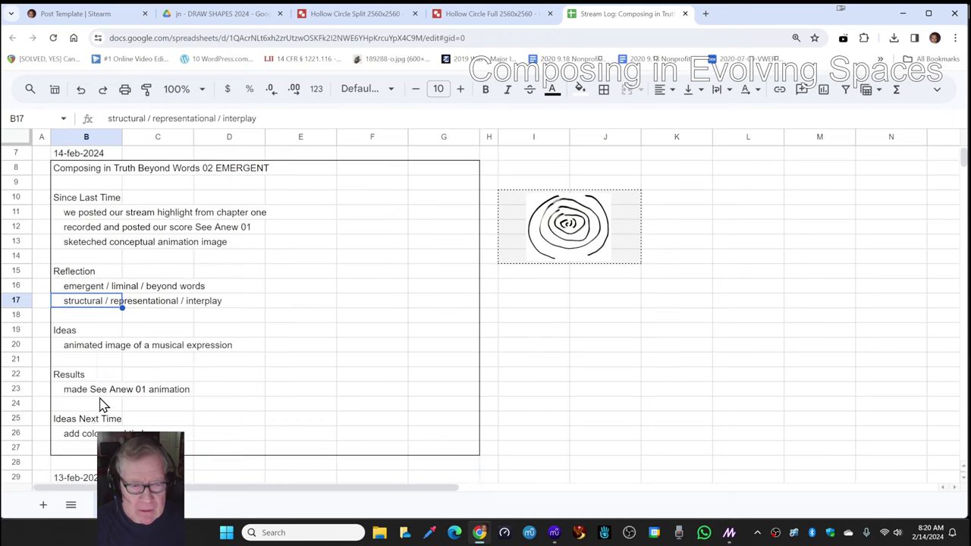
{"action": "left_click", "coordinate": [70, 441]}
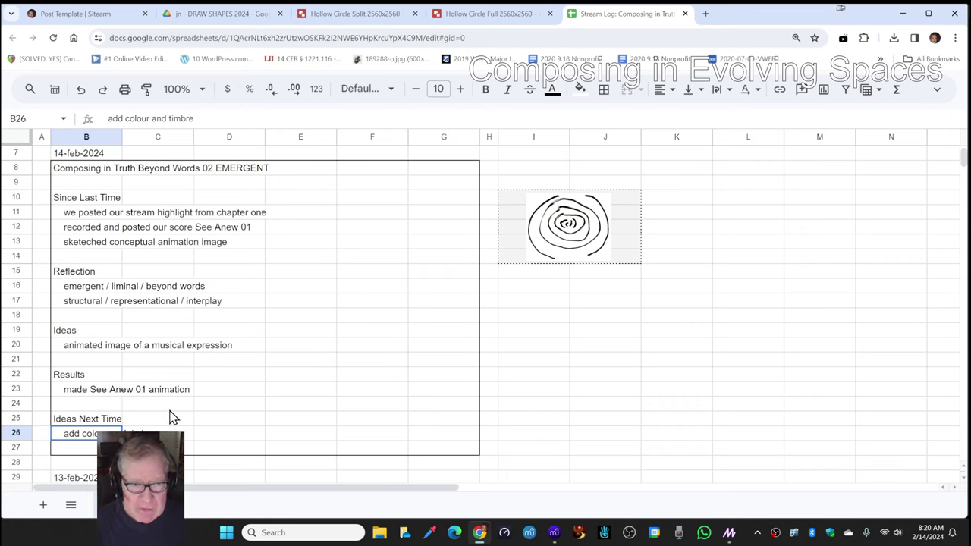
{"action": "scroll", "coordinate": [184, 419], "scroll_direction": "up", "scroll_amount": 1}
{"action": "scroll", "coordinate": [184, 419], "scroll_direction": "up", "scroll_amount": 1}
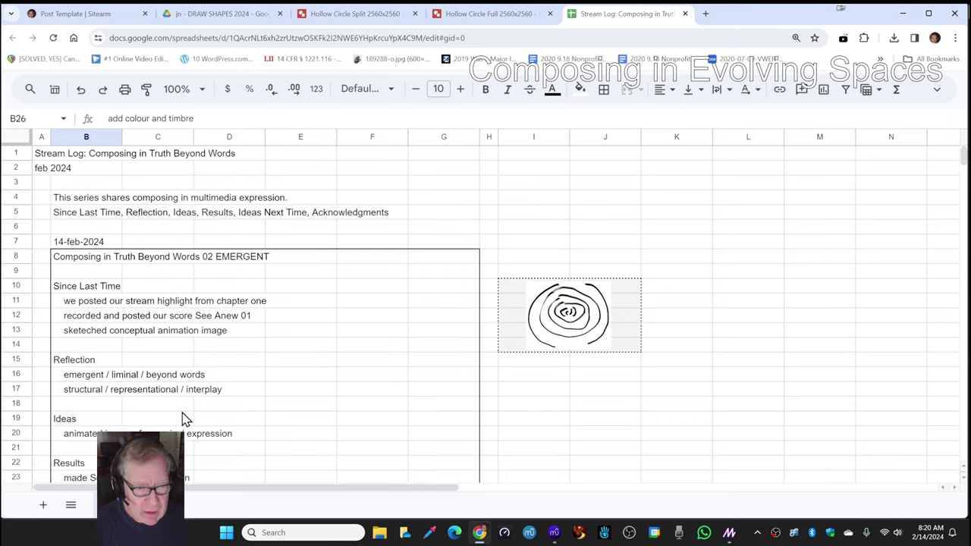